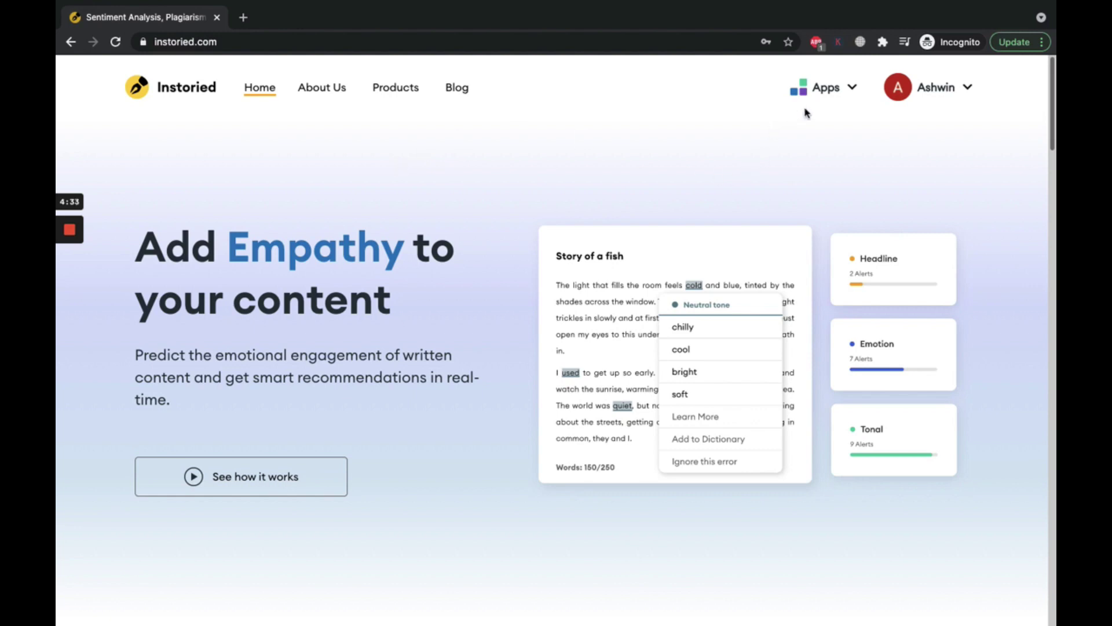
Launch the Emotional Tool from the Instoried Apps menu to see the 34-story documents dashboard
click(833, 94)
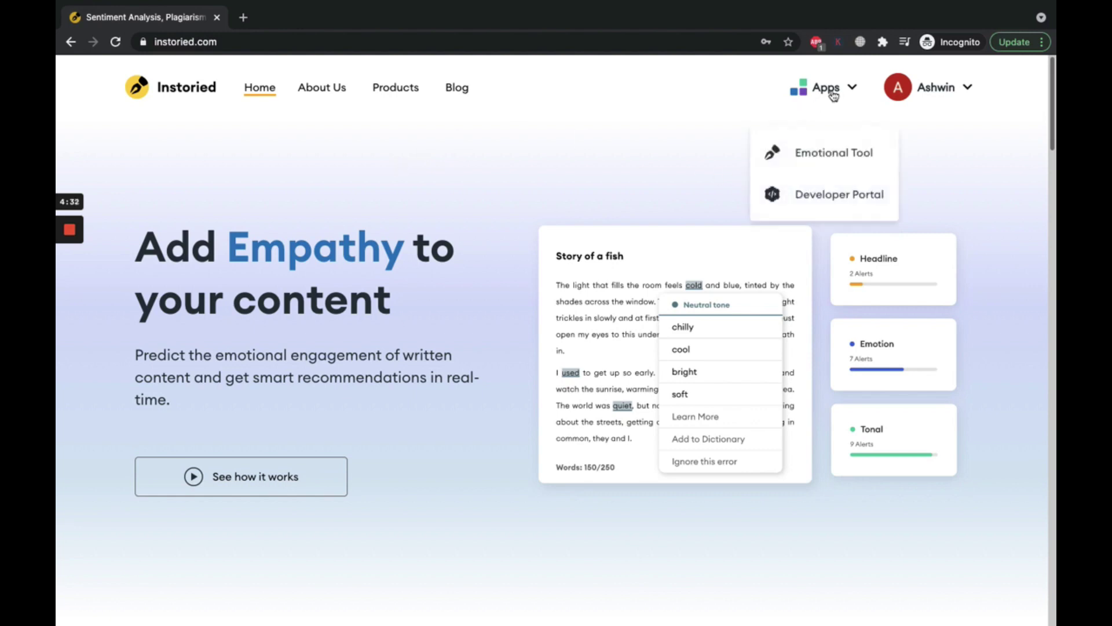
click(803, 158)
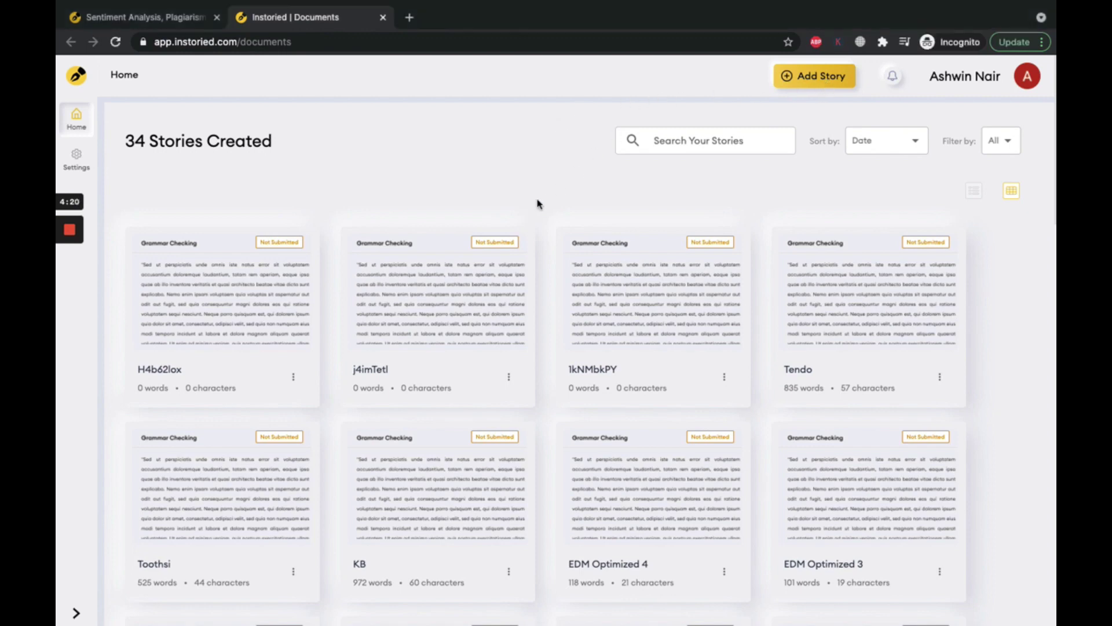
Add a new blank document holding the Sales Email pitch and review its analysis
click(842, 83)
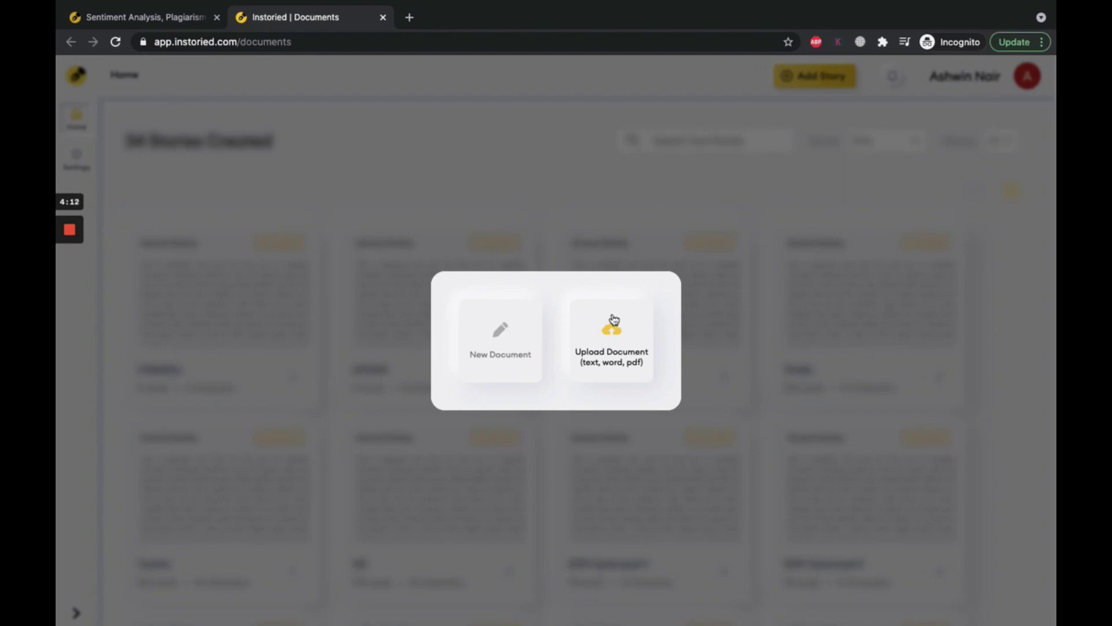
click(494, 347)
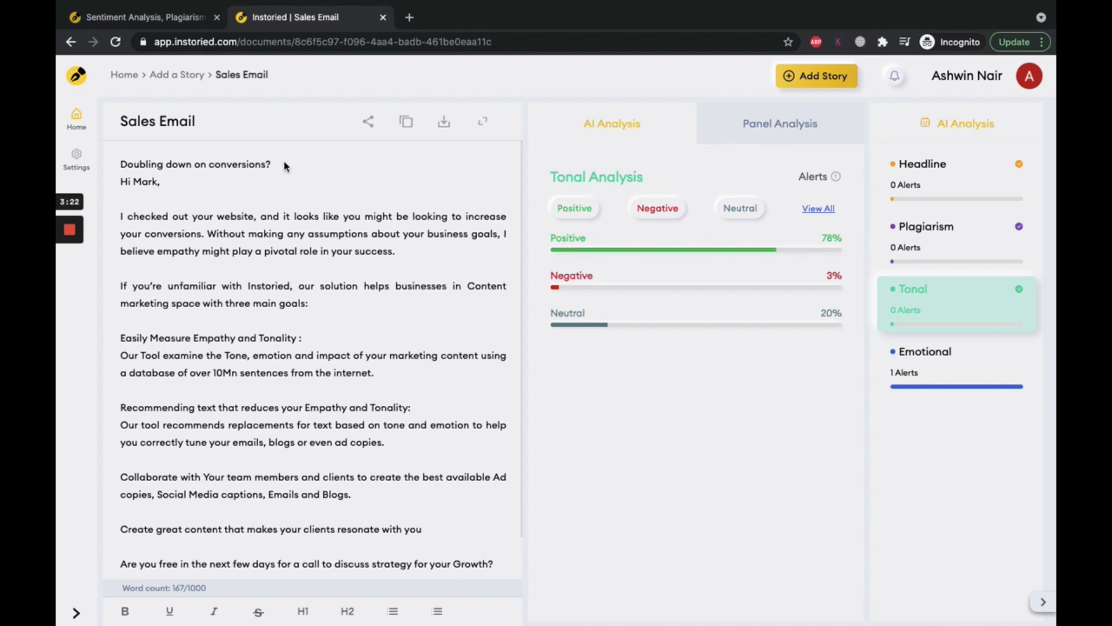
scroll(381, 338, down, 1)
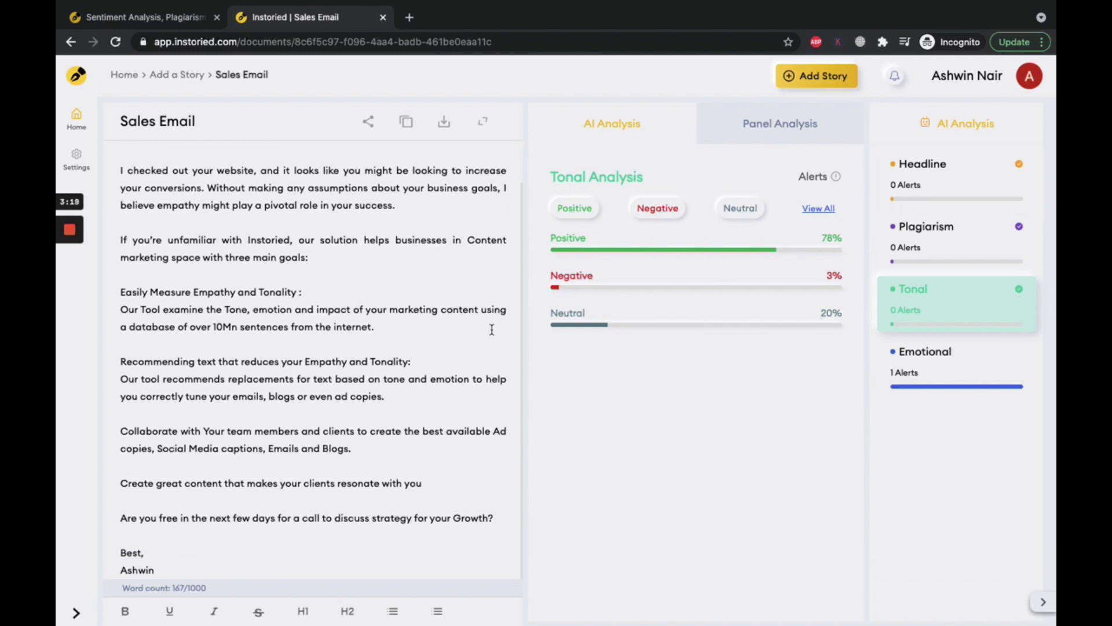
scroll(491, 329, up, 1)
Replace the headline with 'We supercharge your conversions by 300%' and add a comma after the greeting
click(897, 165)
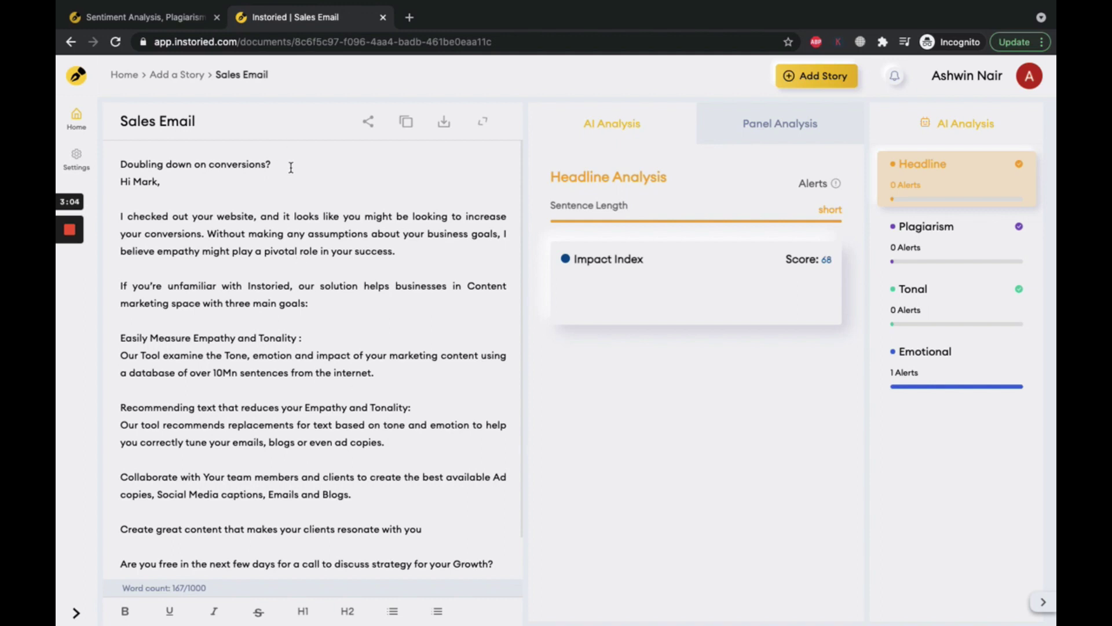
drag(290, 168, 146, 139)
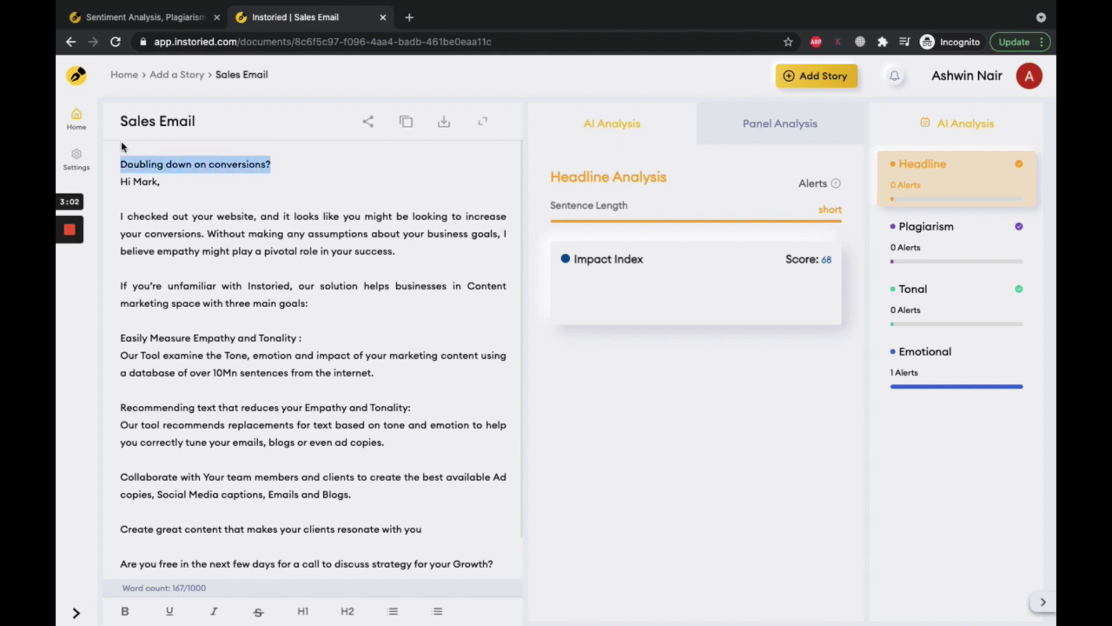
text(We supercharge your conversions by 300%)
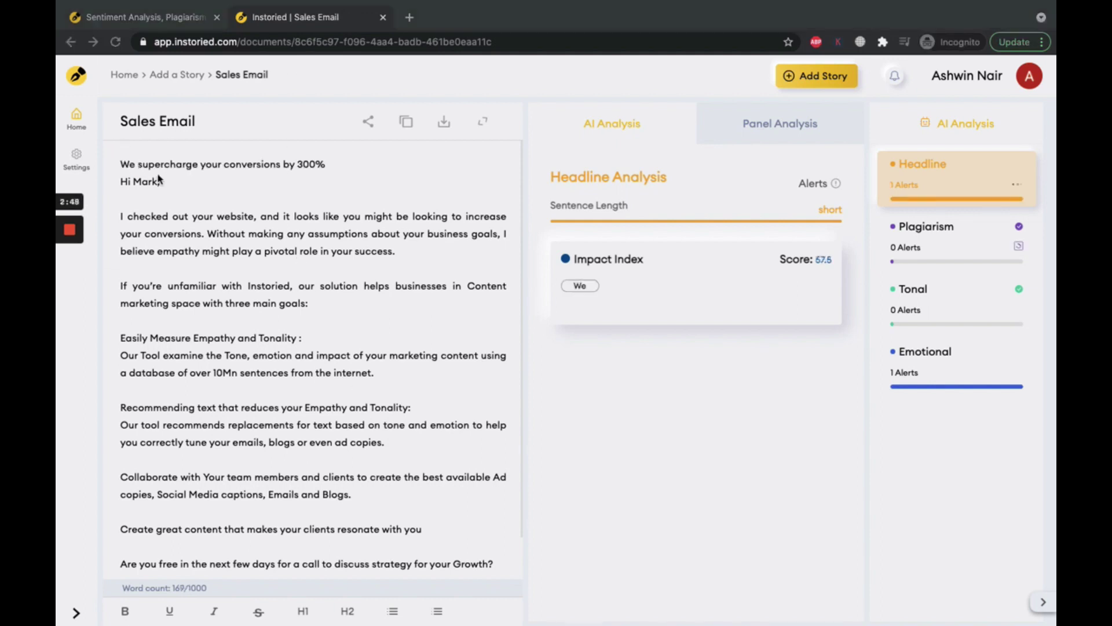
click(160, 181)
text(,)
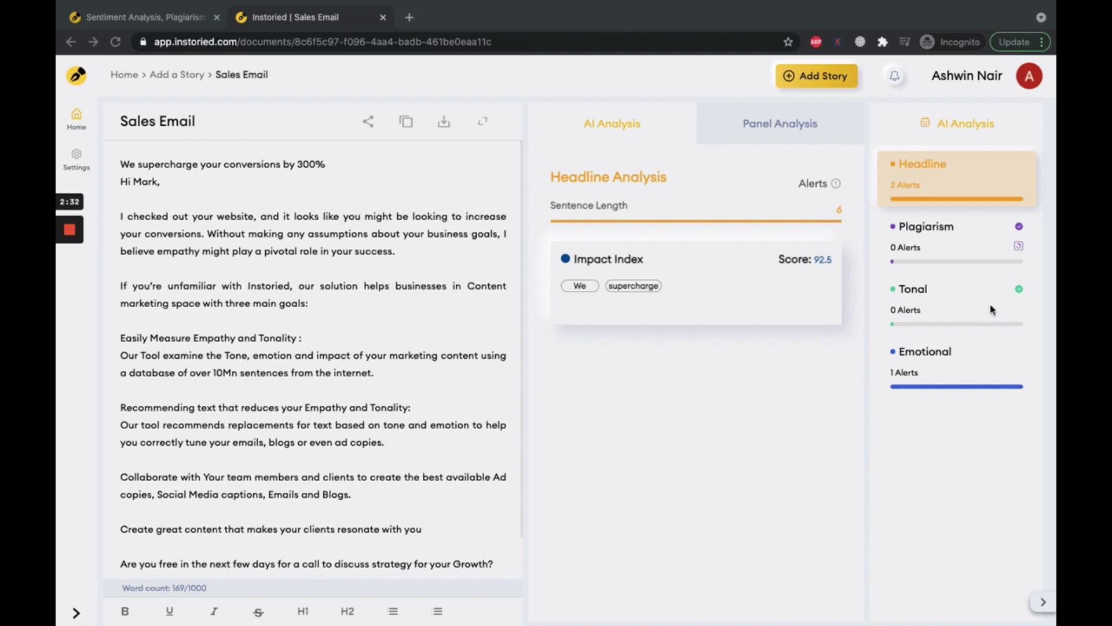
Review the Sales Email's tonal and emotional analysis, showing Joy at 98%
click(955, 310)
scroll(428, 324, down, 1)
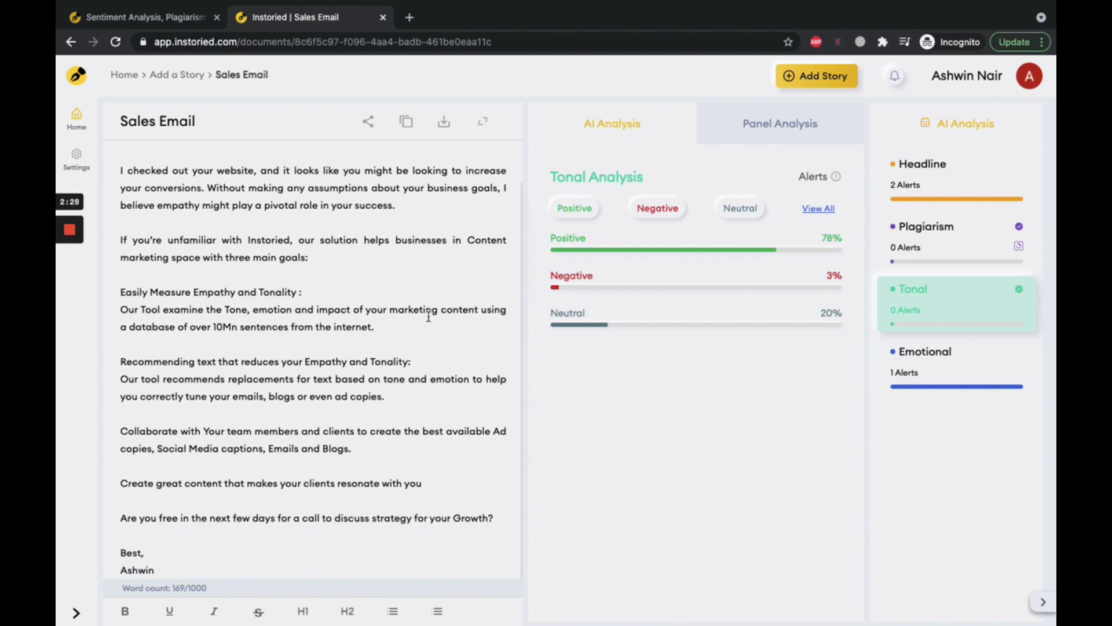
click(931, 366)
mouse_move(60, 288)
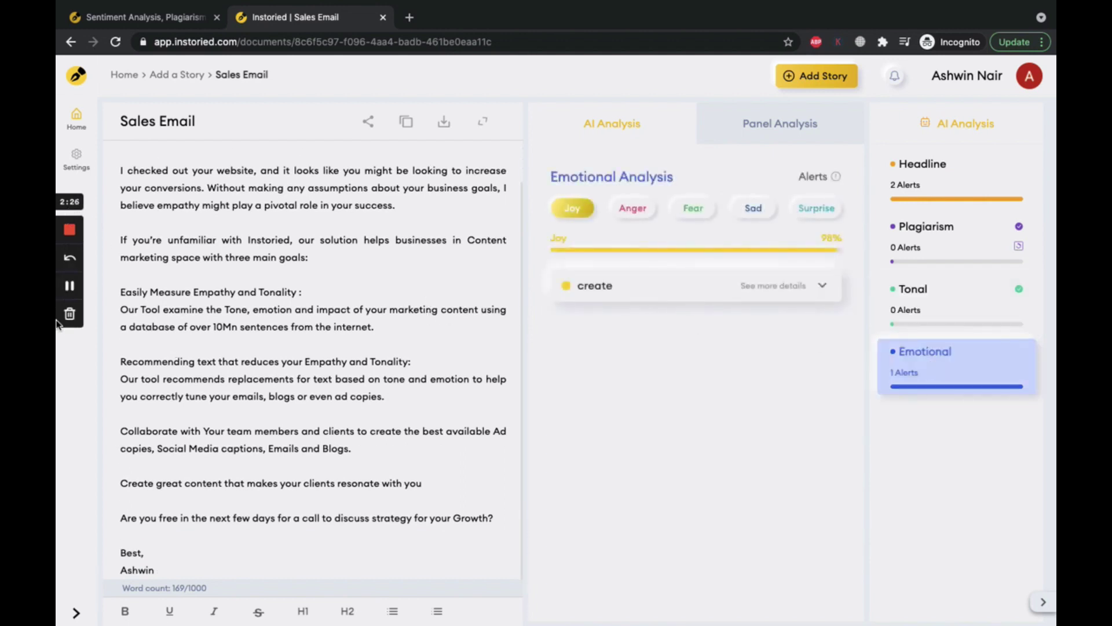
Open the Ting story and swap the word 'appealing' for the suggested 'attractive'
click(69, 287)
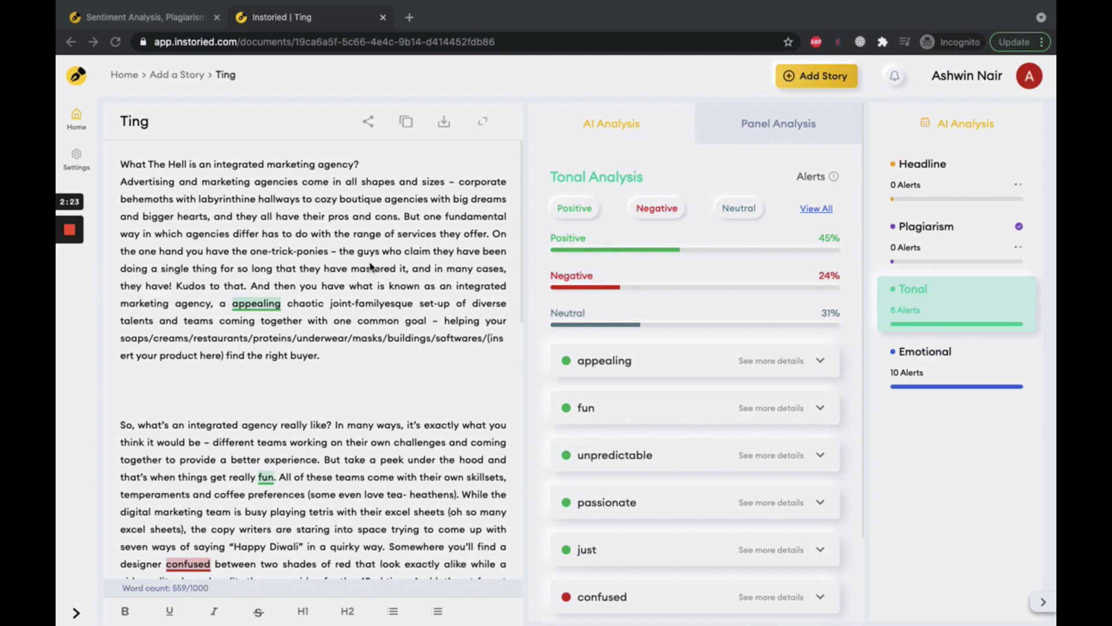
scroll(372, 267, down, 1)
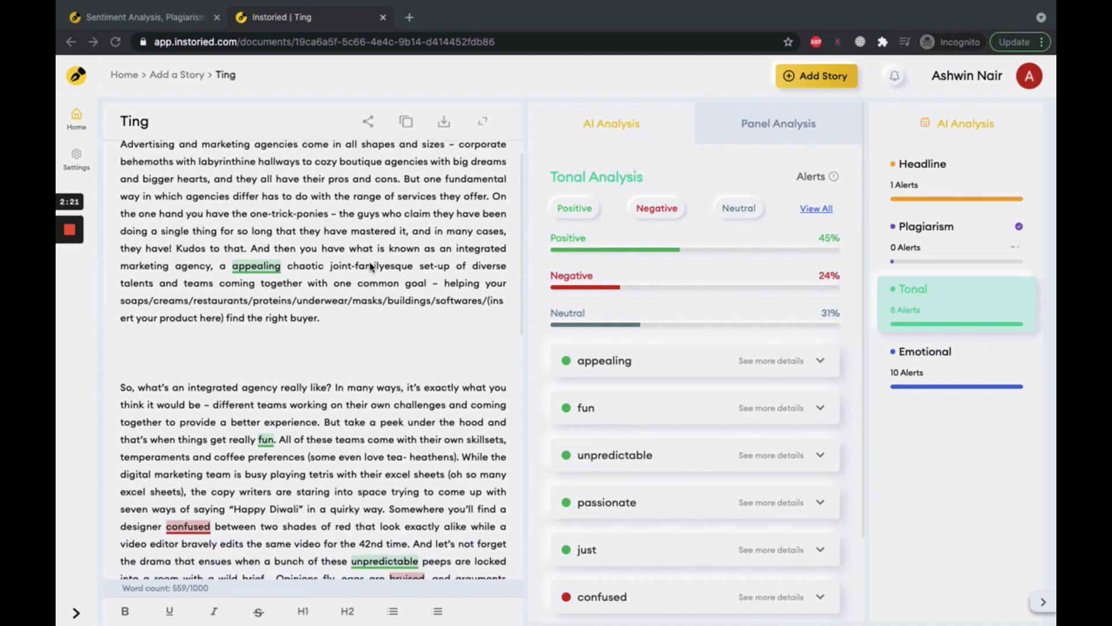
scroll(749, 320, down, 3)
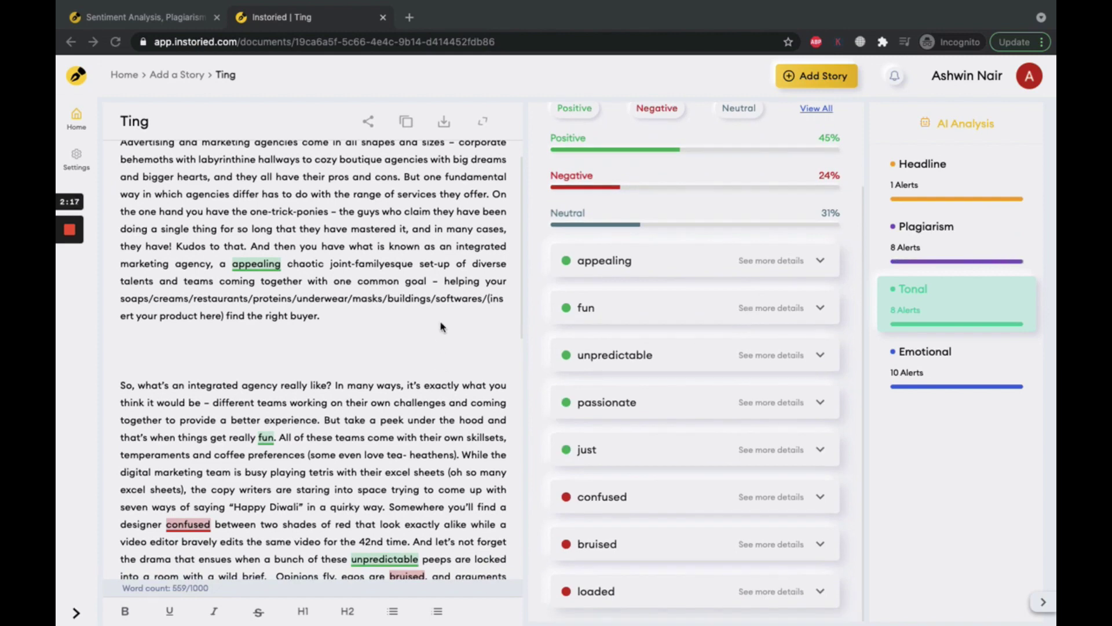
scroll(806, 294, up, 2)
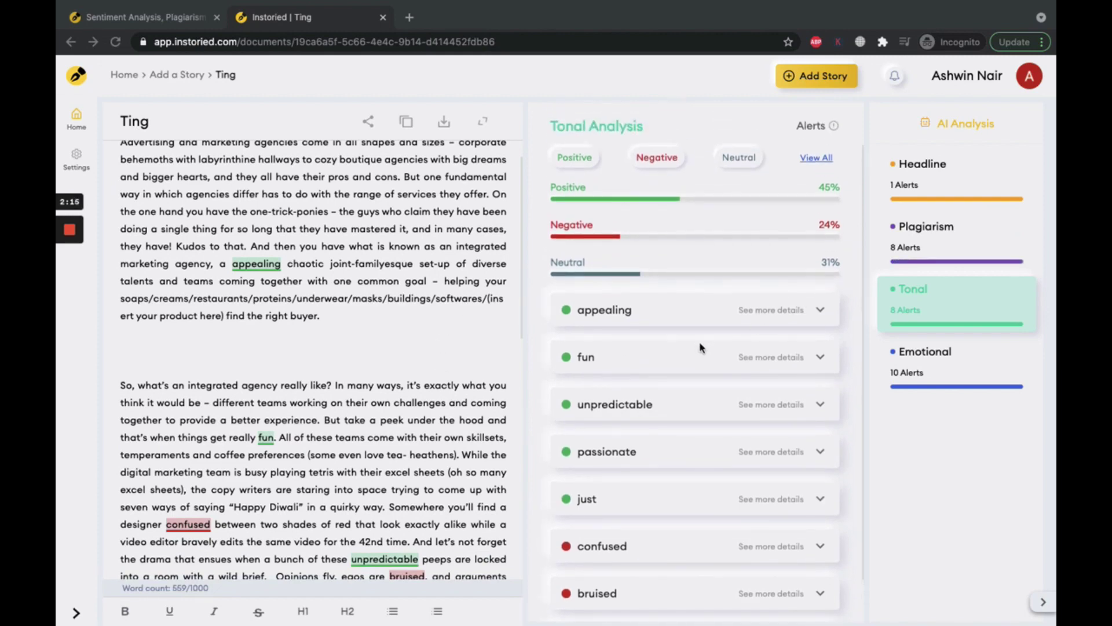
scroll(679, 344, down, 2)
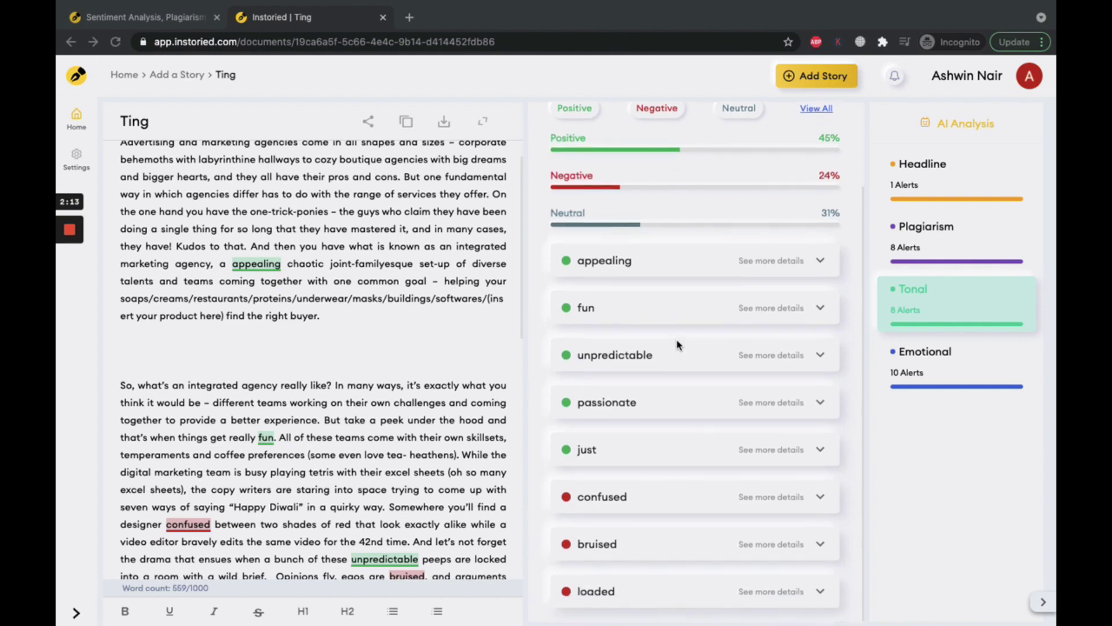
scroll(763, 201, up, 2)
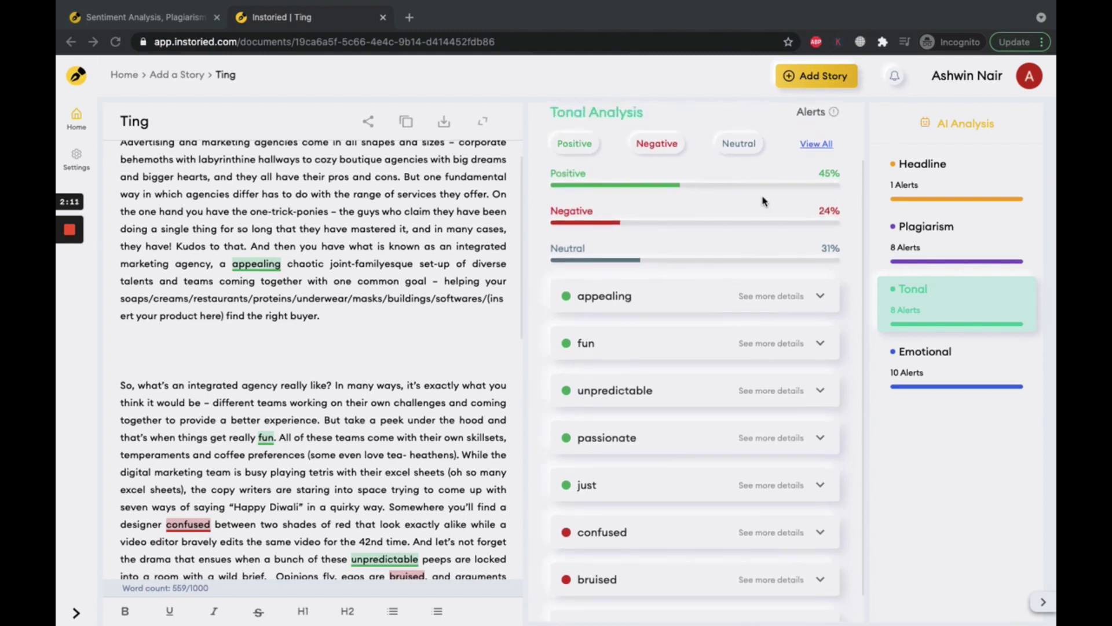
scroll(764, 201, up, 1)
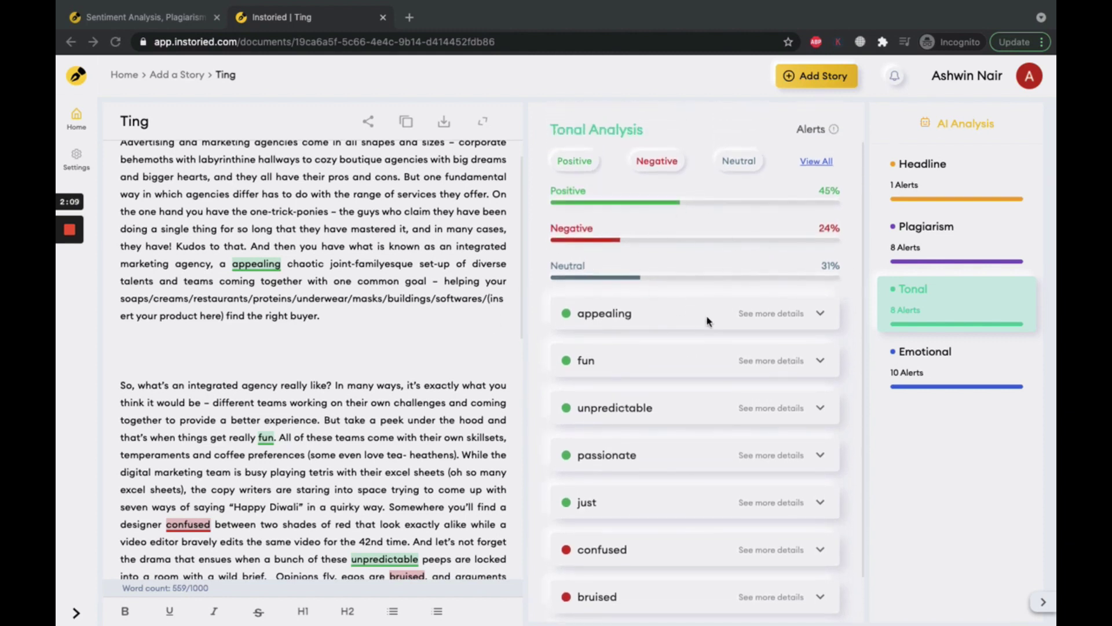
scroll(708, 321, down, 3)
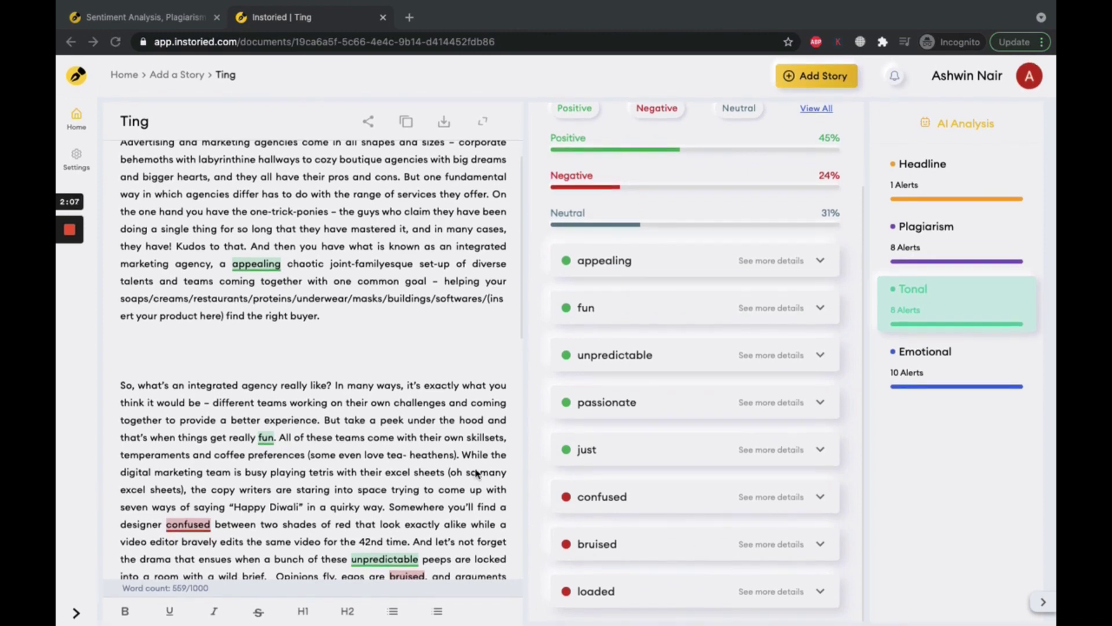
click(740, 265)
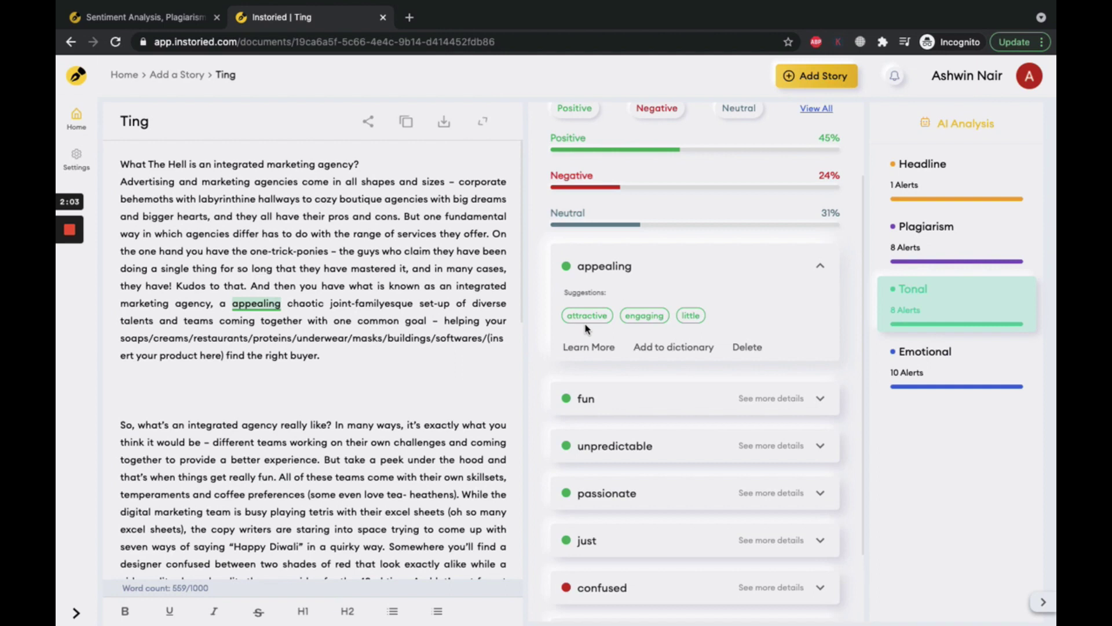
click(586, 316)
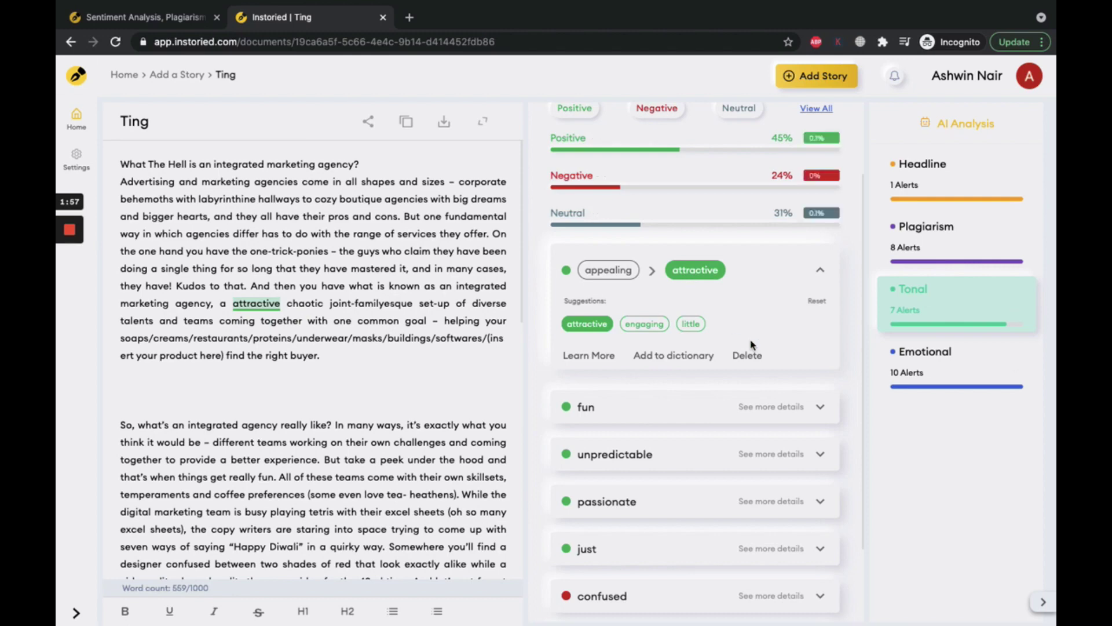
click(959, 374)
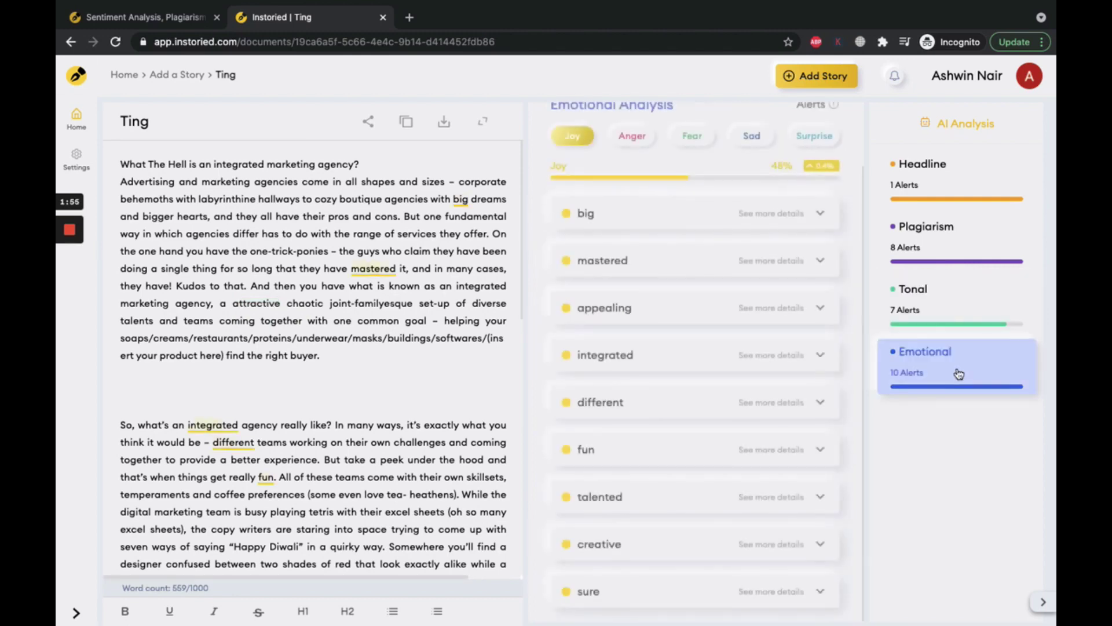
scroll(421, 360, down, 10)
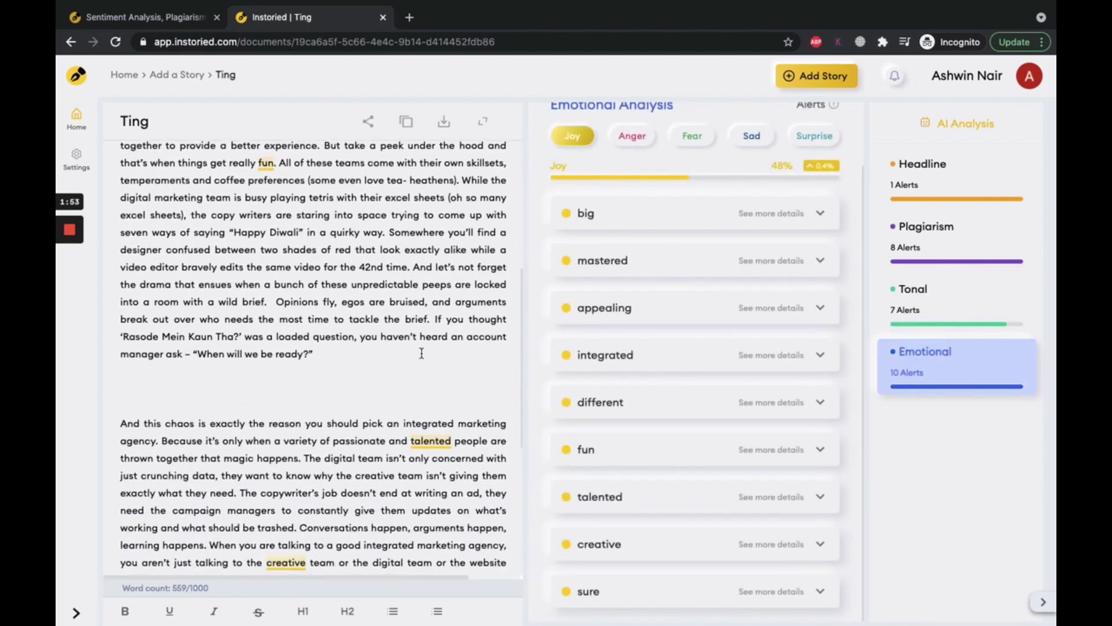
click(636, 139)
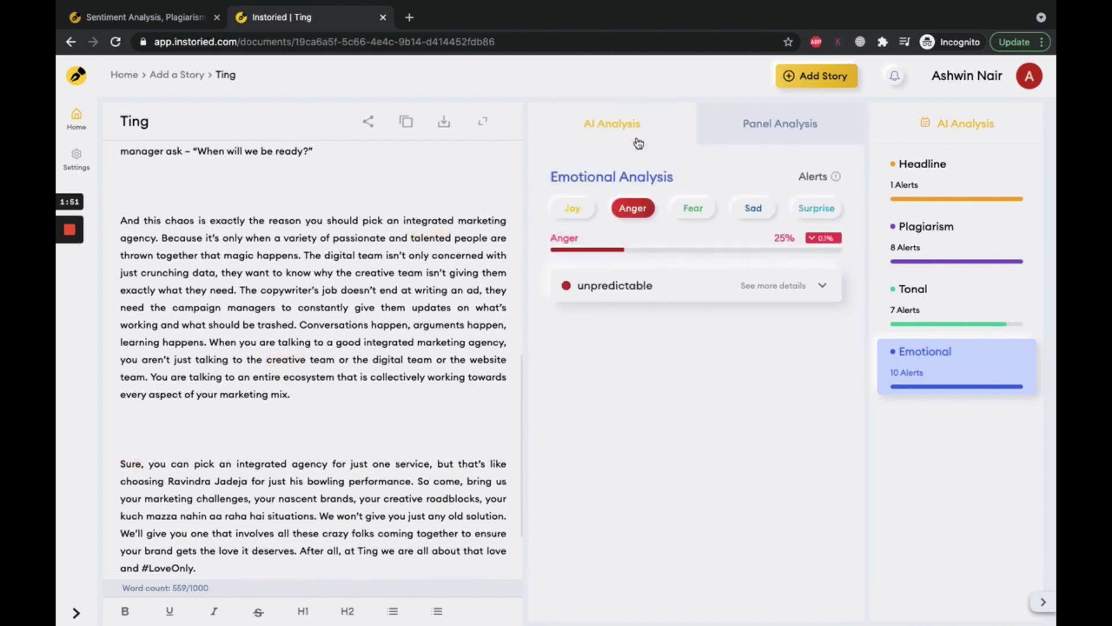
click(671, 286)
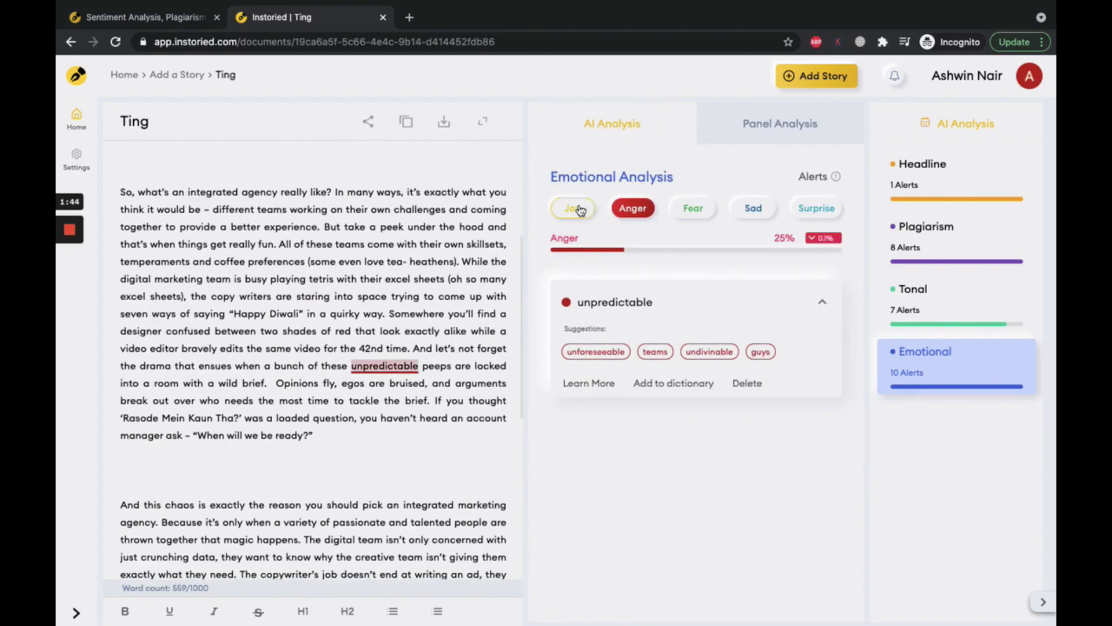
click(688, 210)
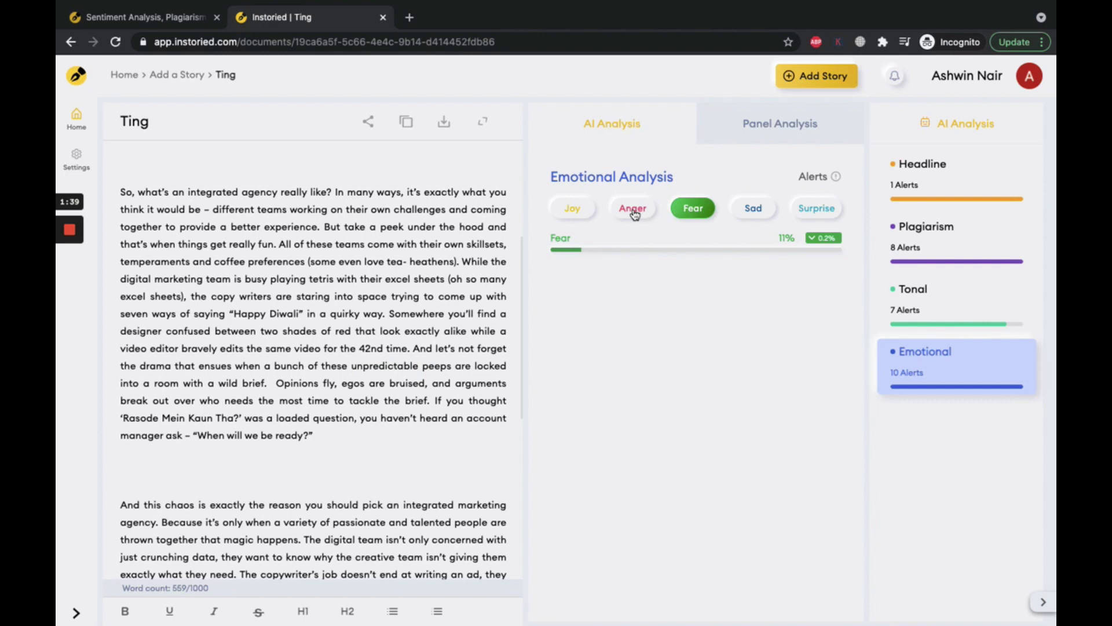
click(752, 209)
click(815, 208)
click(572, 209)
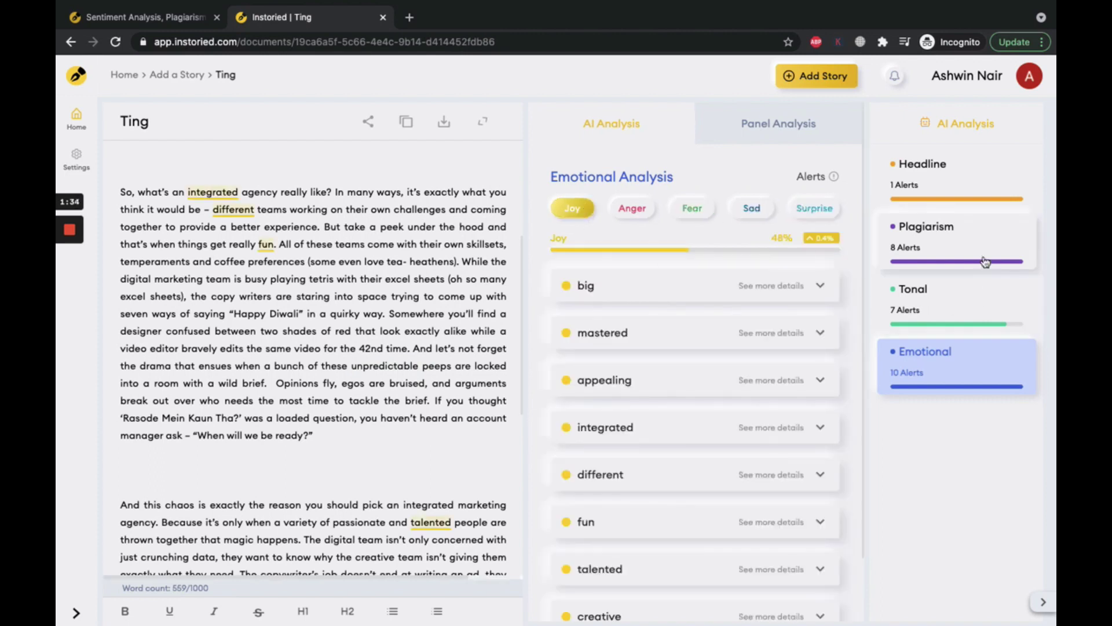
Check plagiarism source links for Lines 1, 4, 5 and 8, ending on Line 1's ting.in match
click(915, 233)
scroll(340, 238, up, 5)
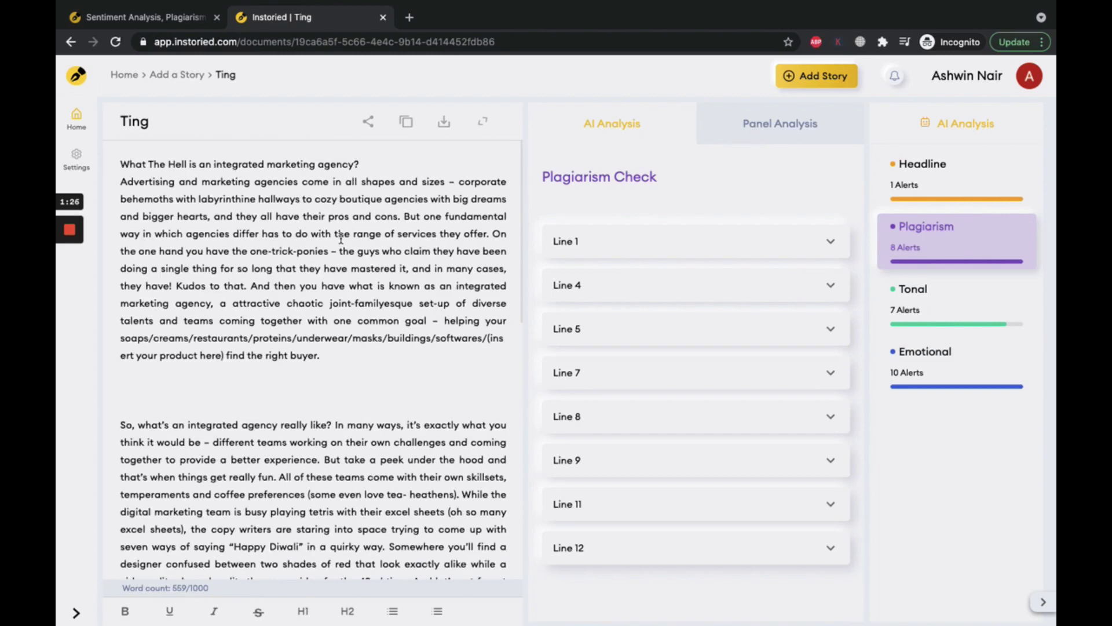
click(711, 247)
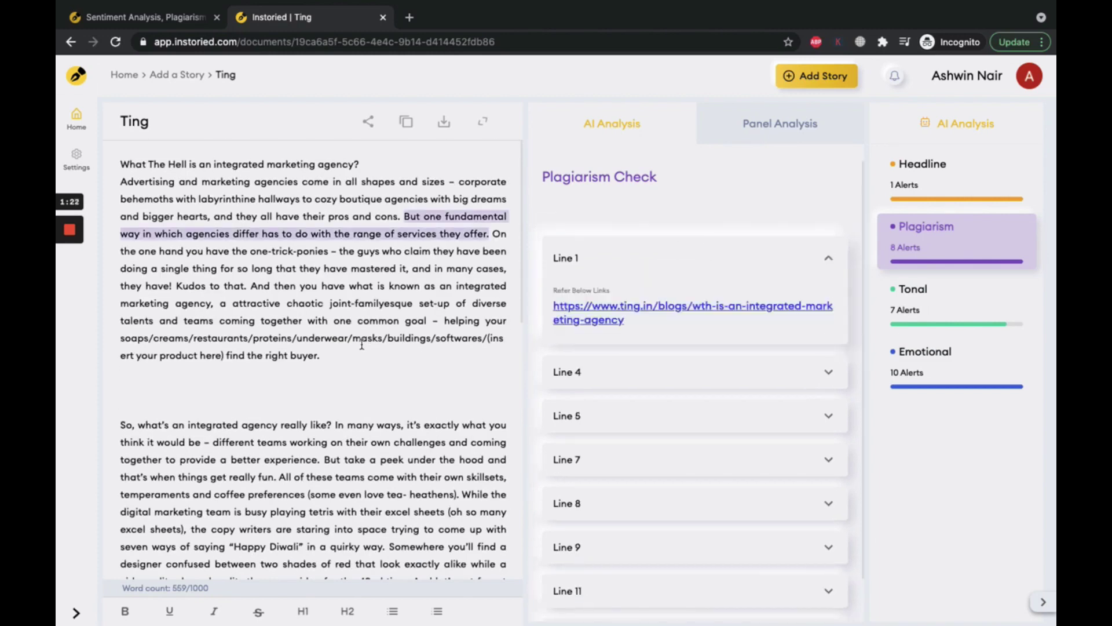
click(662, 383)
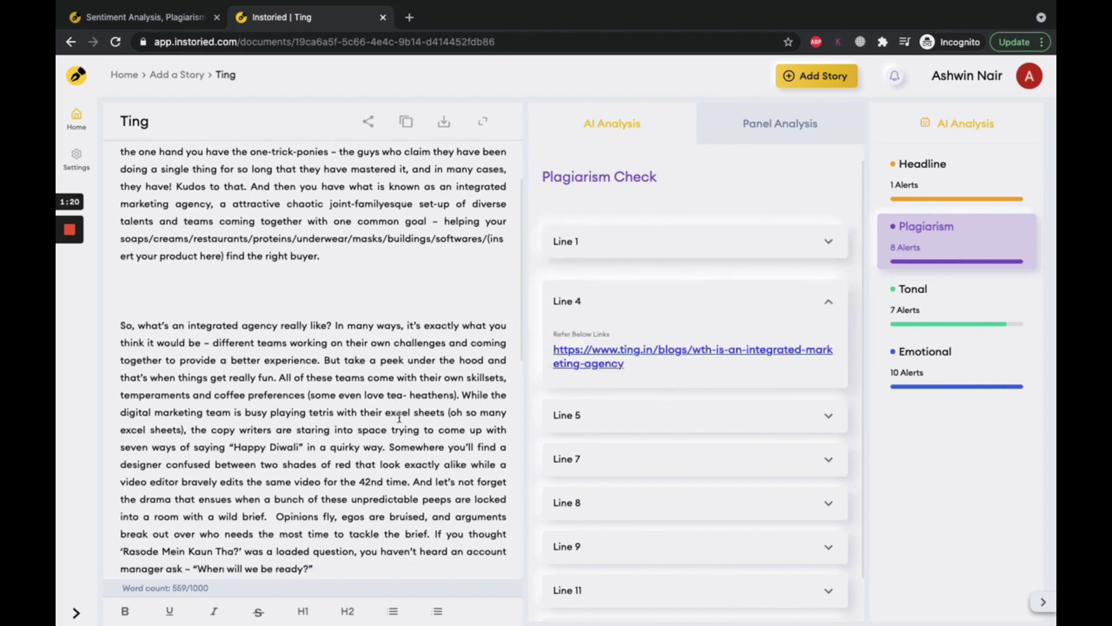
click(671, 415)
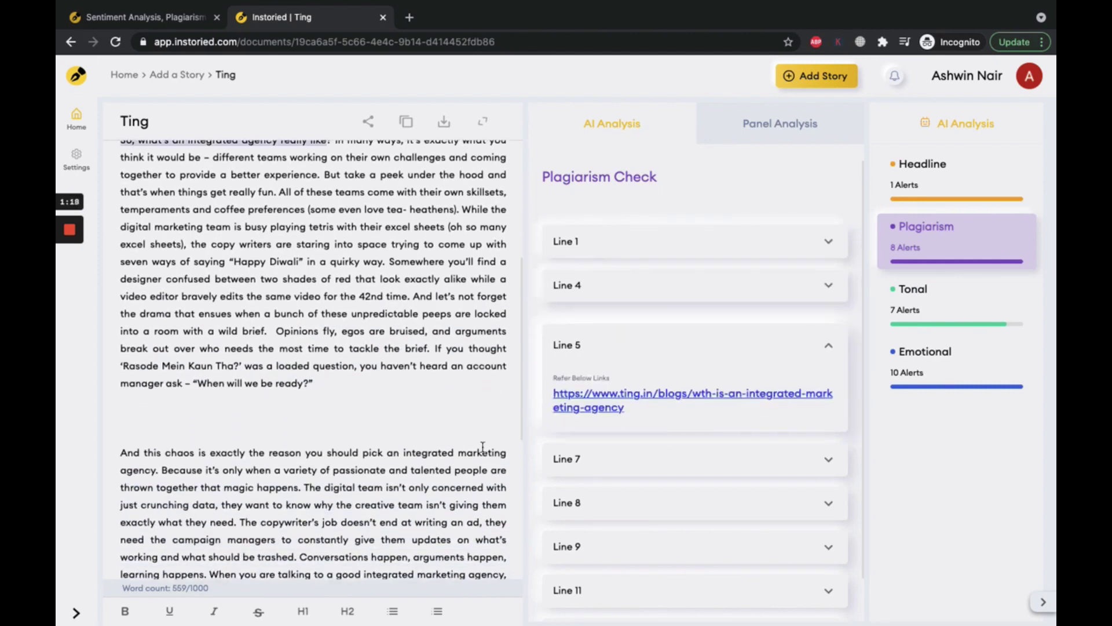
click(698, 513)
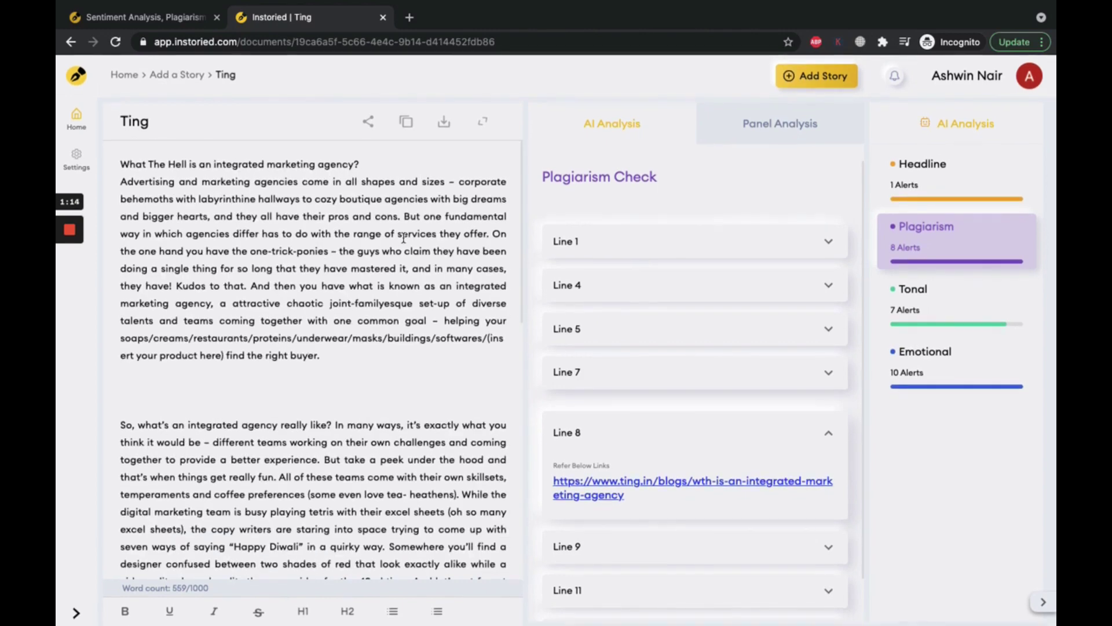
click(710, 248)
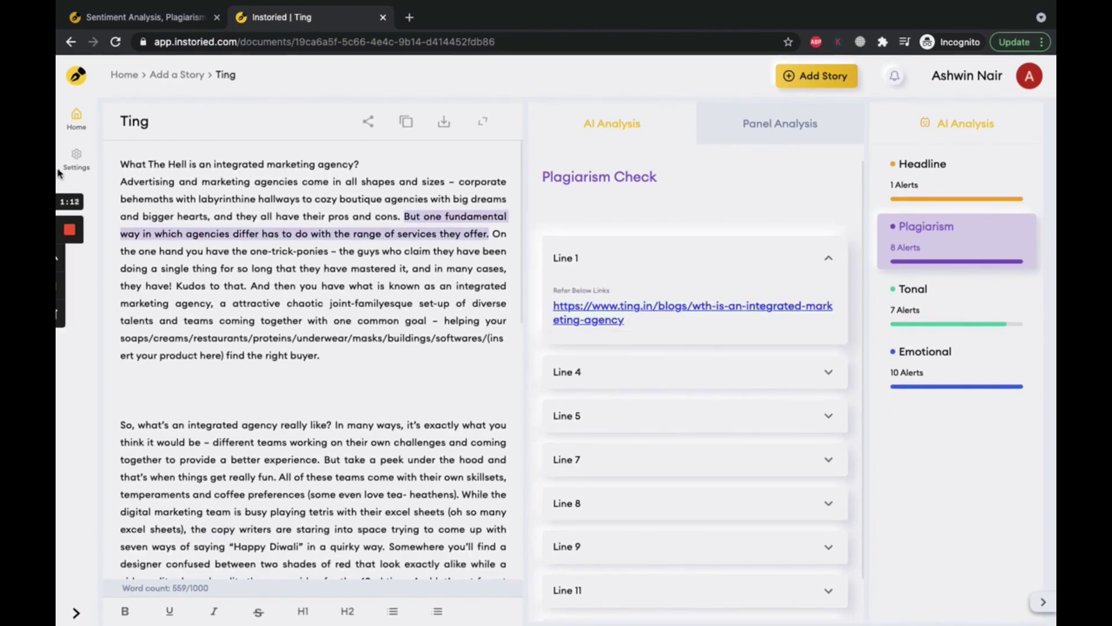
Start a Panel Analysis survey with Relevance and Off-putting rate as purchase intent criteria
mouse_move(69, 292)
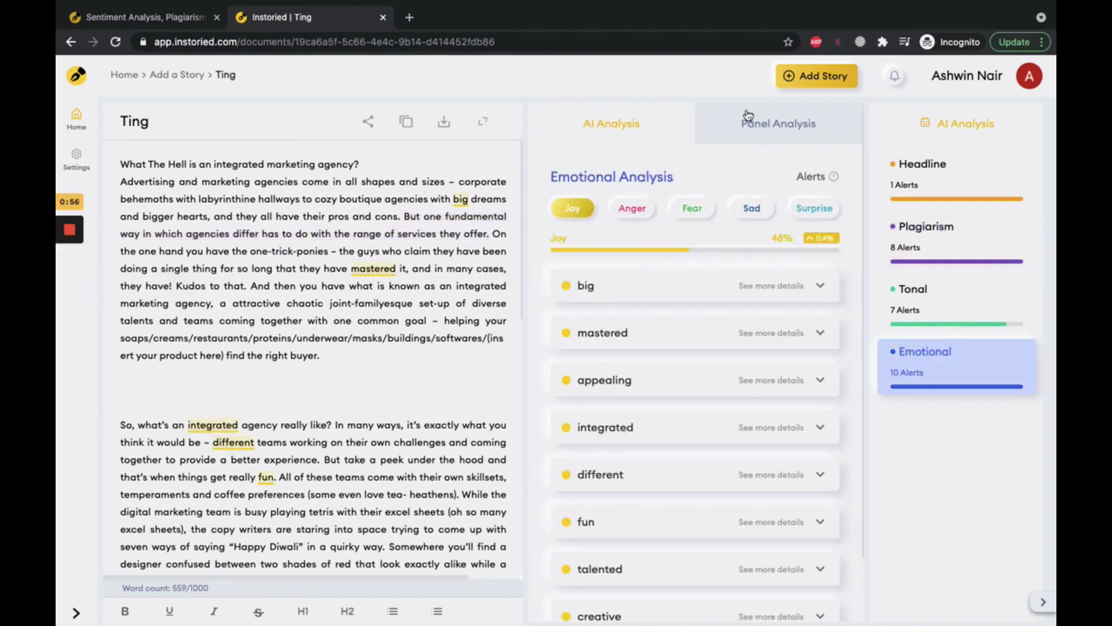
click(738, 116)
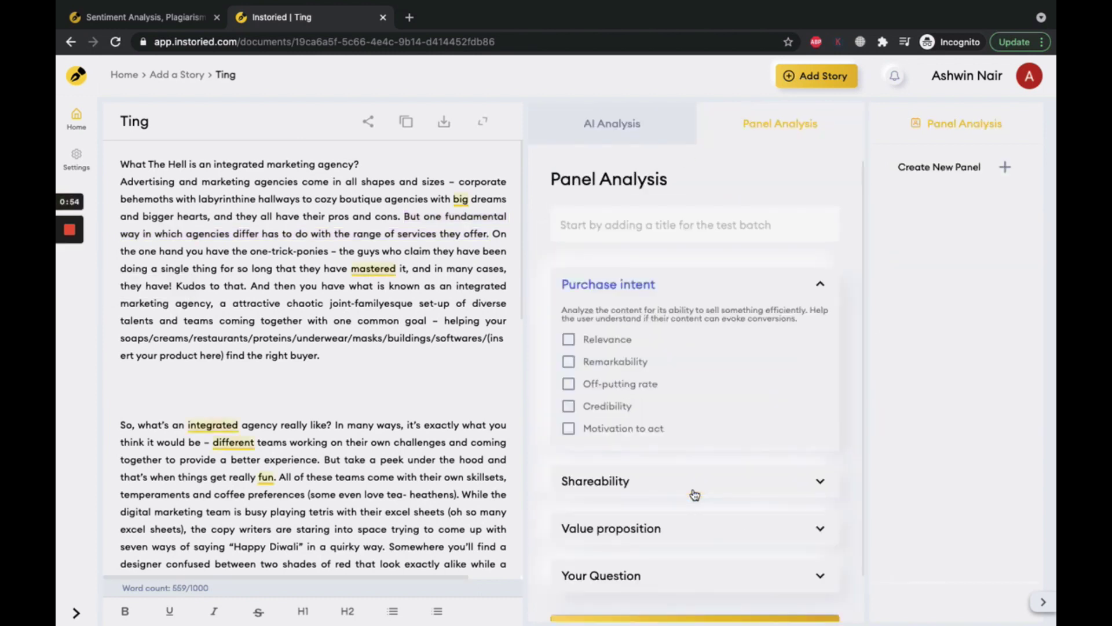
scroll(600, 405, down, 1)
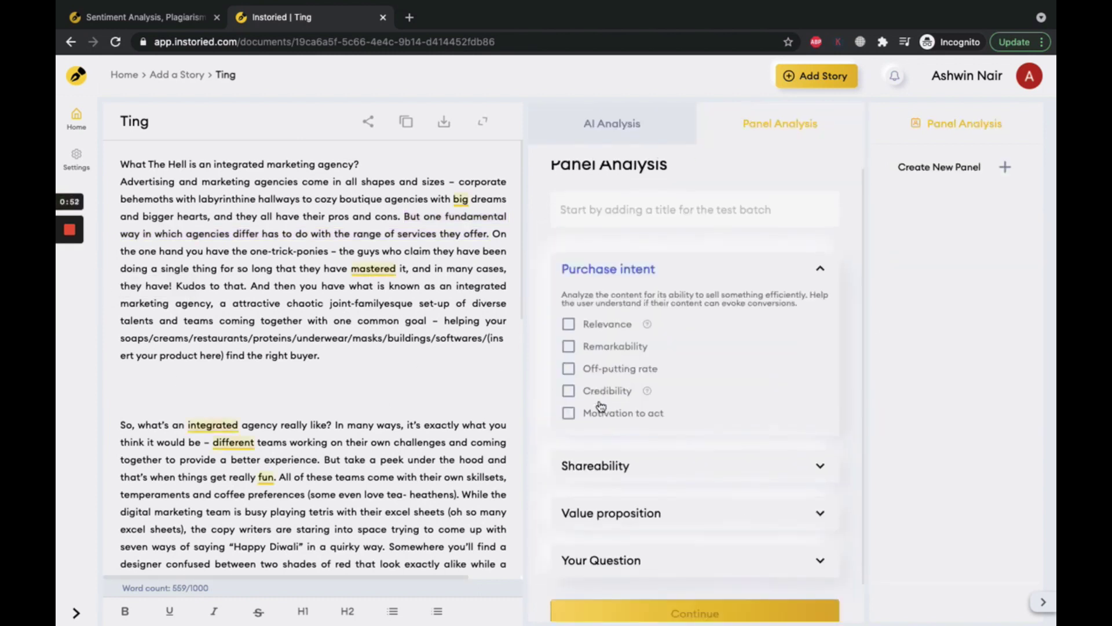
click(569, 289)
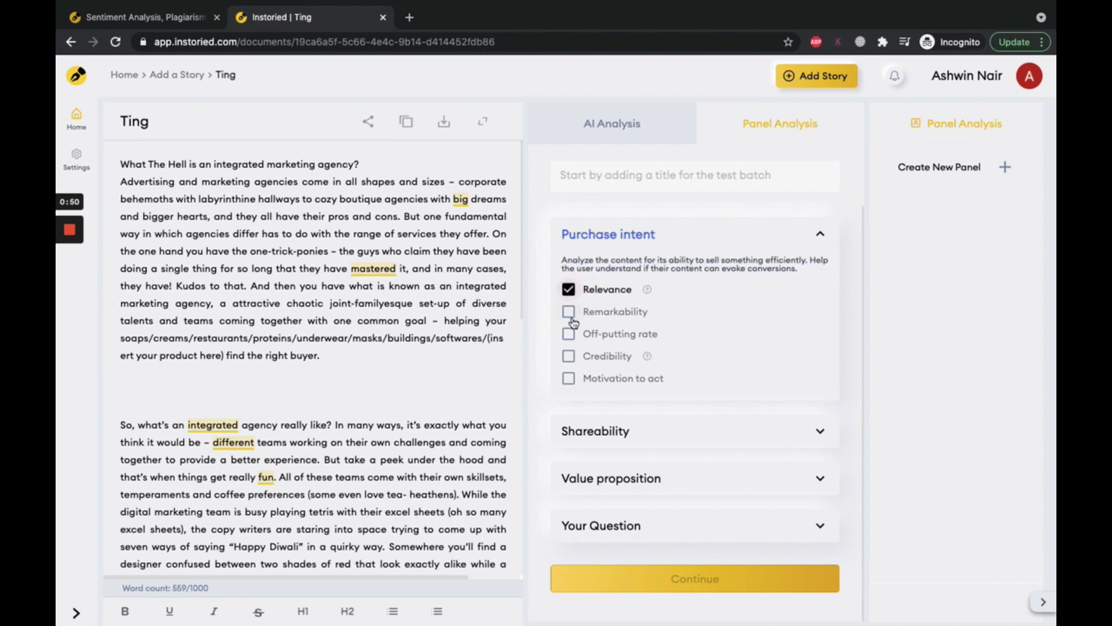
click(568, 335)
Choose Arousal and Interest level for shareability, and Superficiality and Clarity for value proposition
click(615, 428)
click(569, 389)
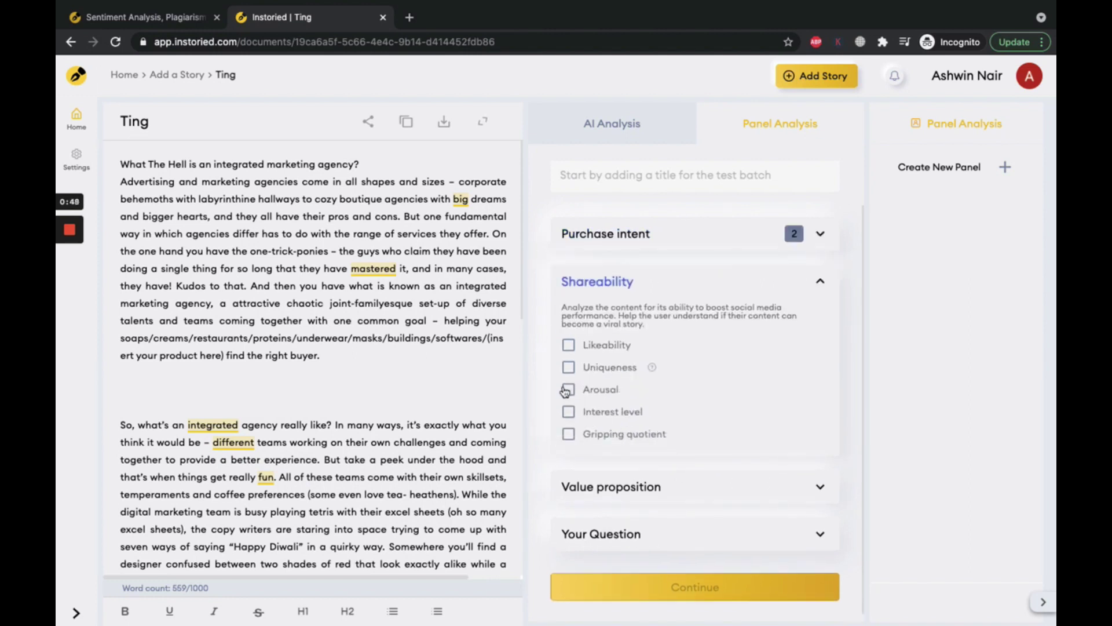
click(568, 411)
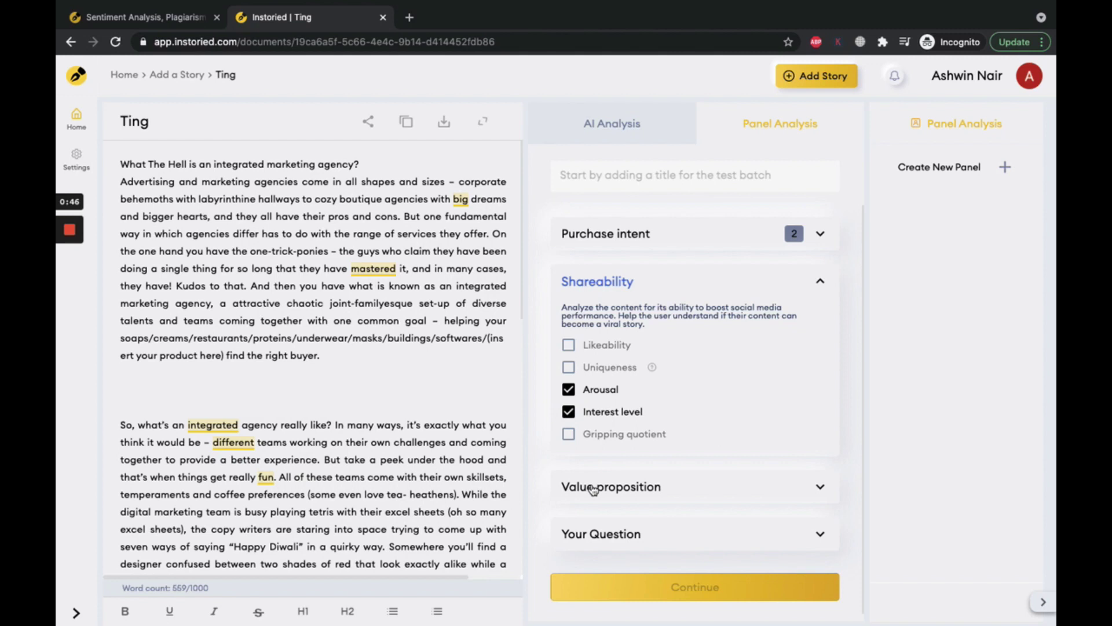
click(597, 486)
click(568, 428)
click(570, 451)
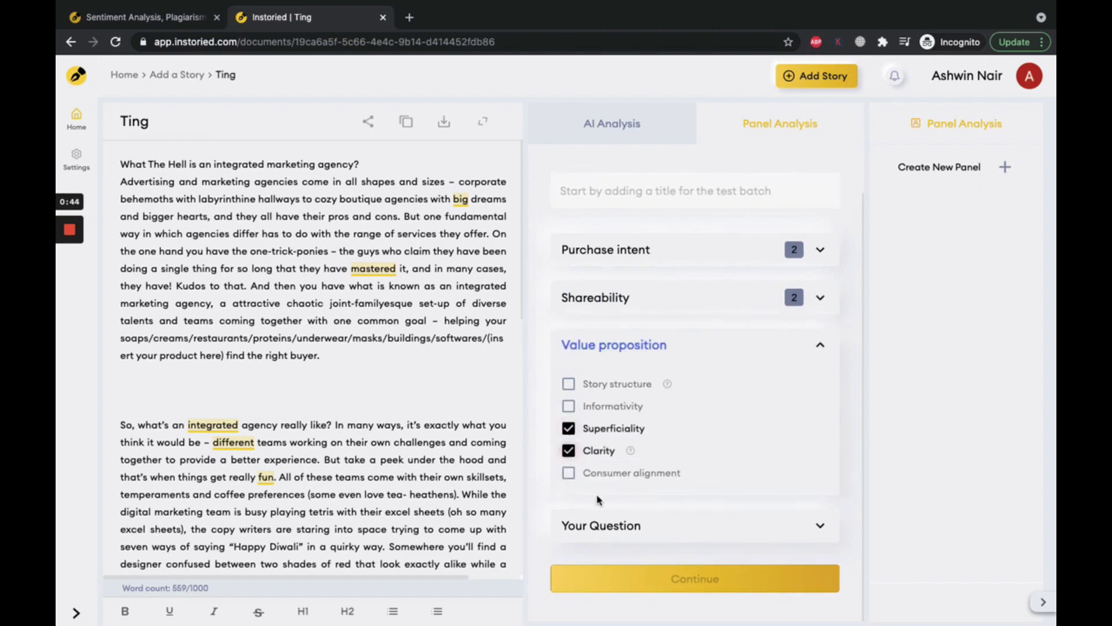
Enter the custom question 'Is t' and proceed to the invitee email field
click(602, 523)
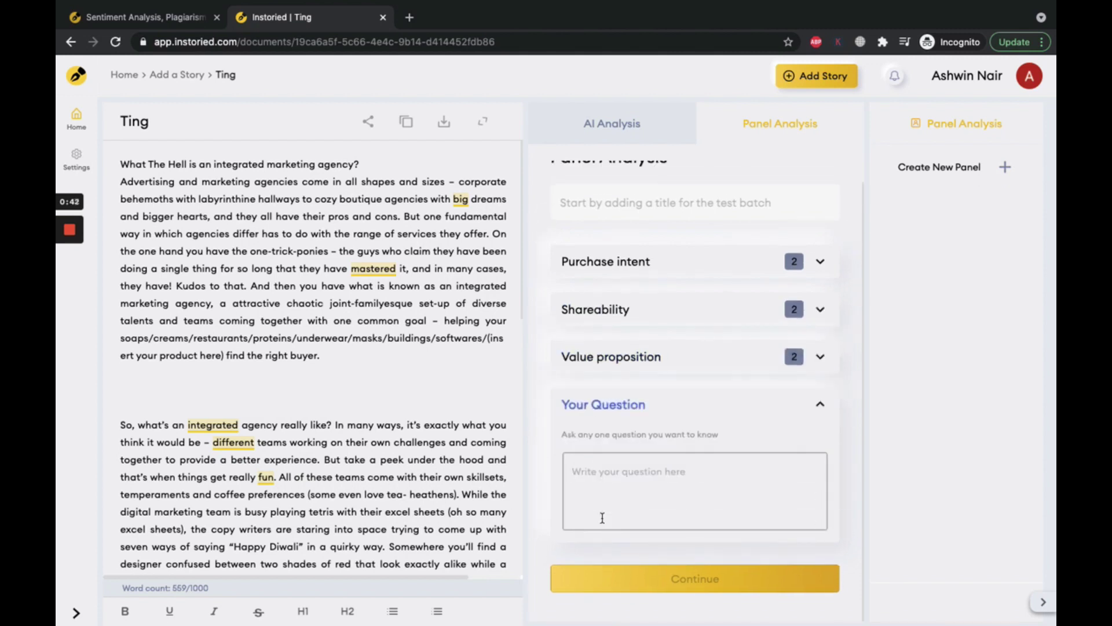
text(Is t)
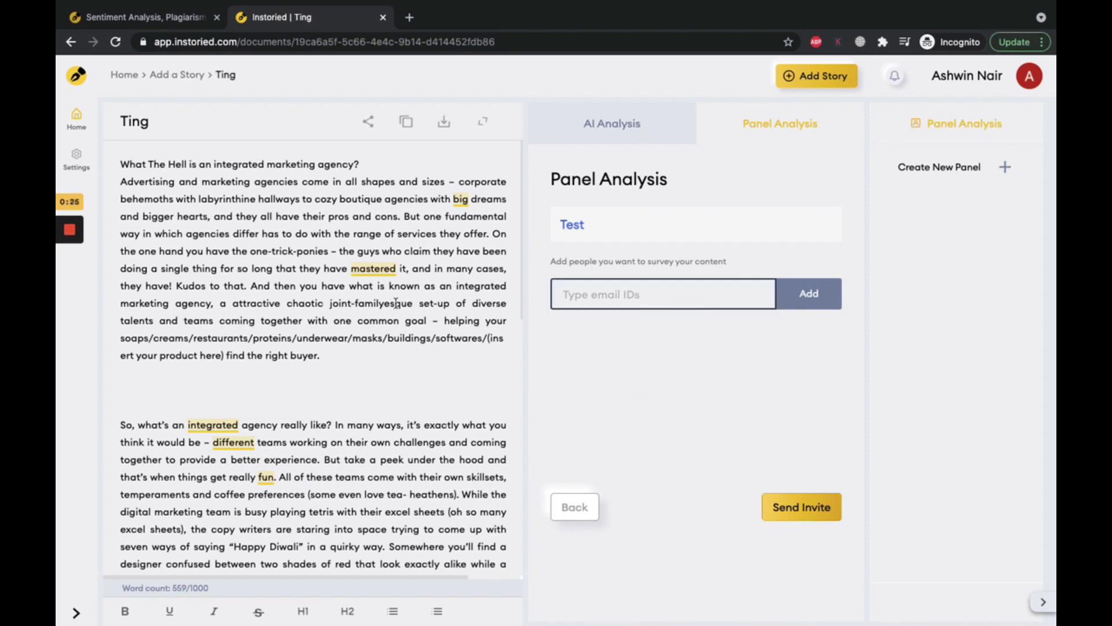
click(578, 306)
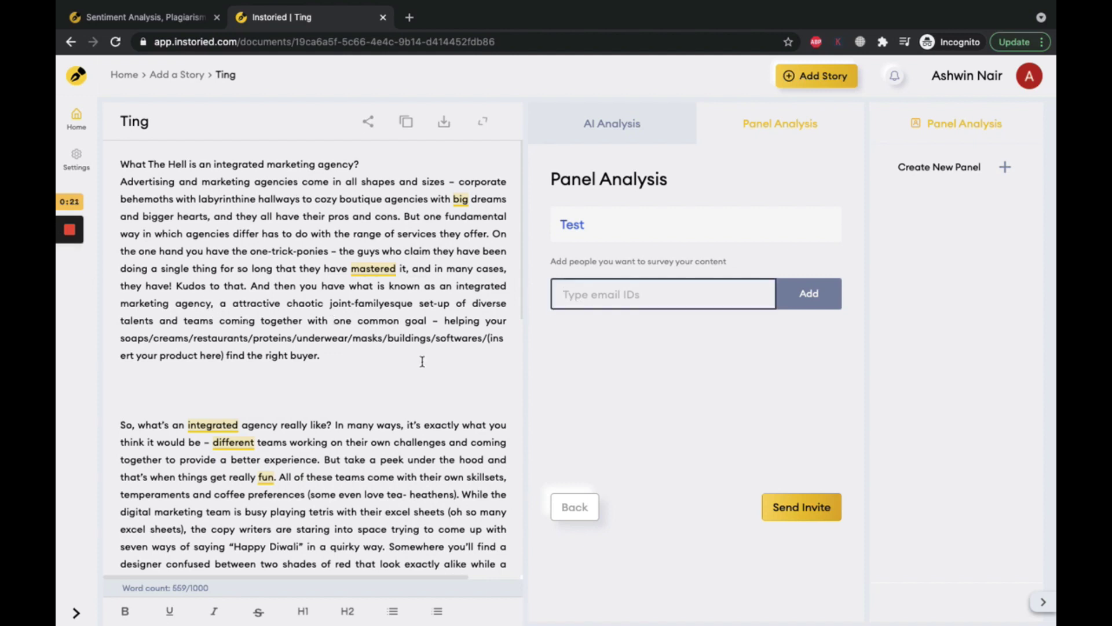